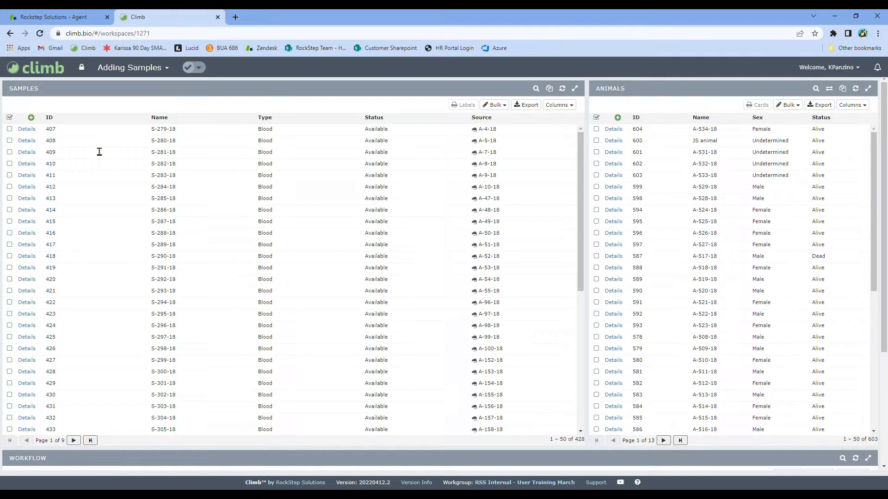
- Start a new sample record and assign animal A-186-18 as its source
click(31, 117)
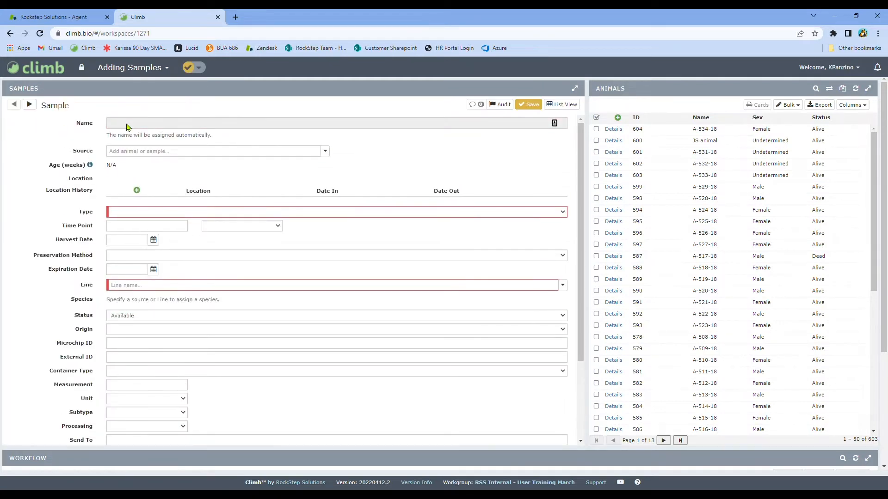
click(130, 157)
text(a-186)
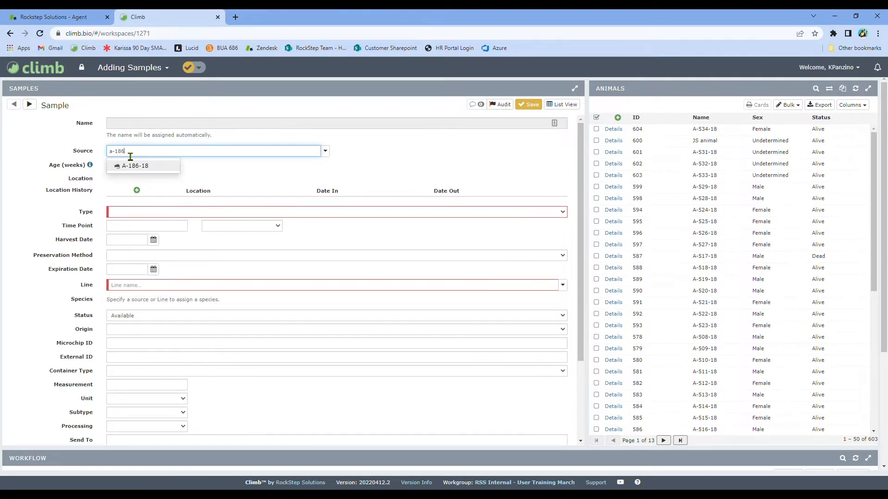
click(153, 168)
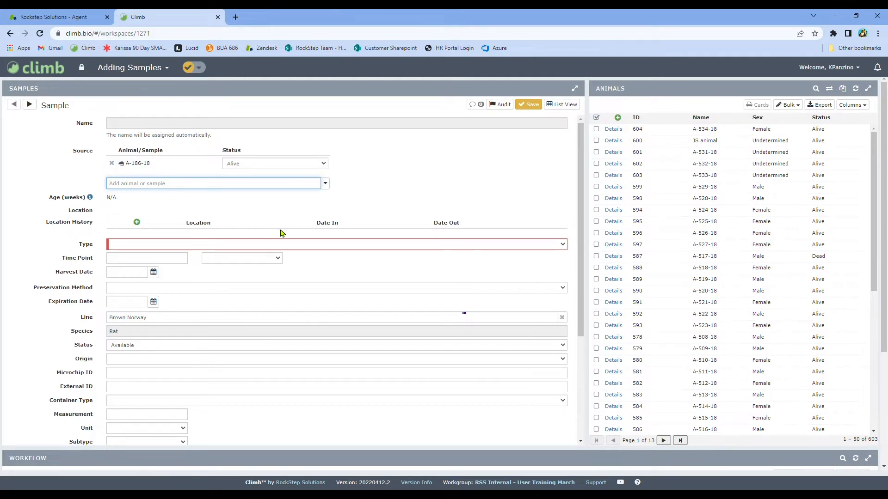
- Set the sample's type to Blood, harvest date to 05/09/2022 and preservation method to Refrigerated
click(333, 246)
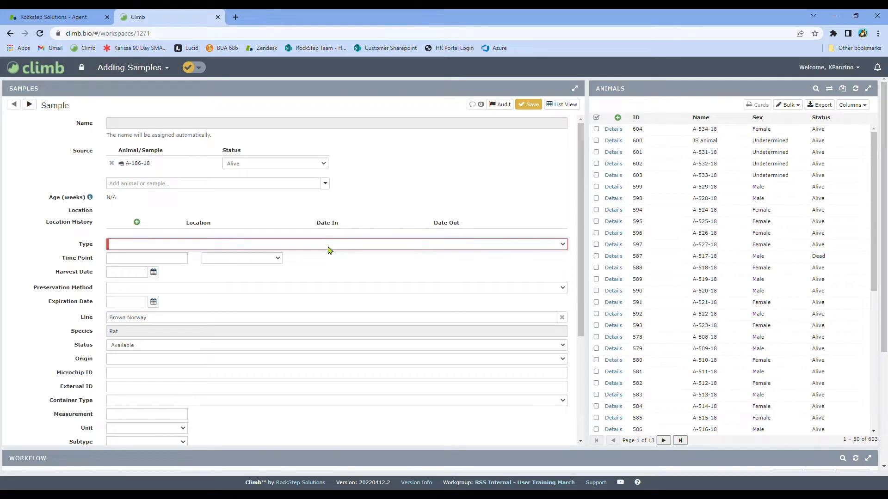
click(255, 344)
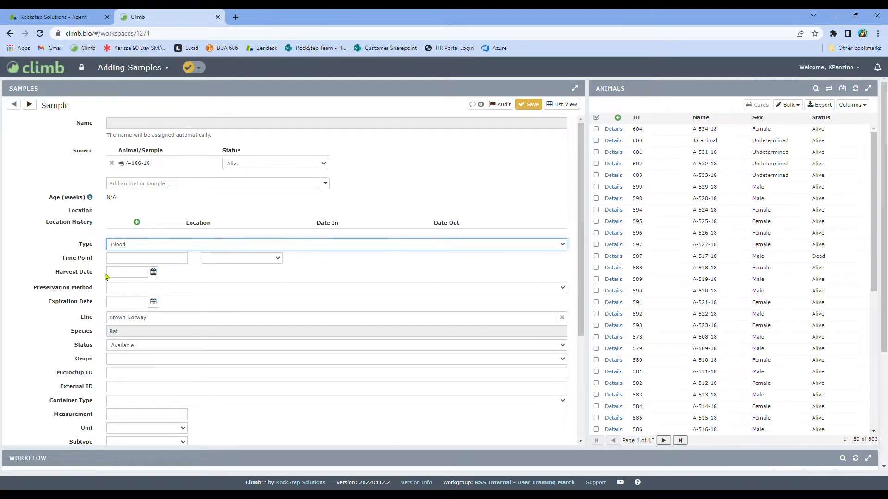
click(153, 275)
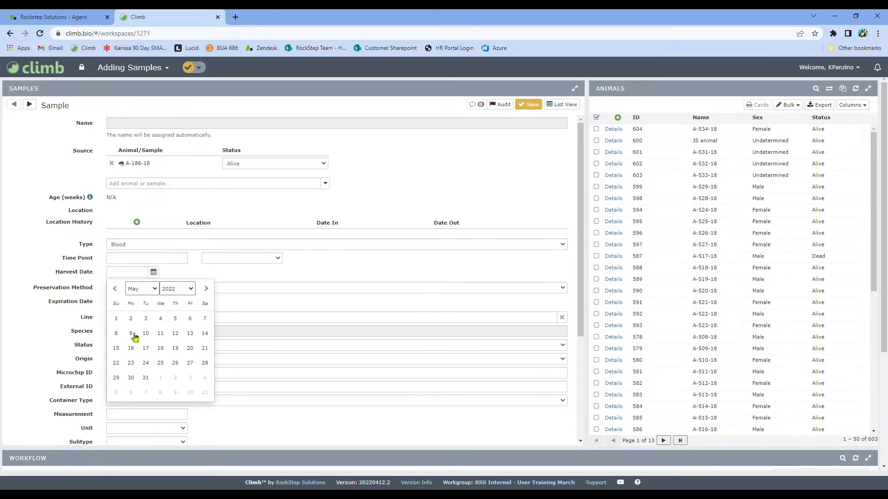
click(131, 333)
click(161, 289)
click(158, 317)
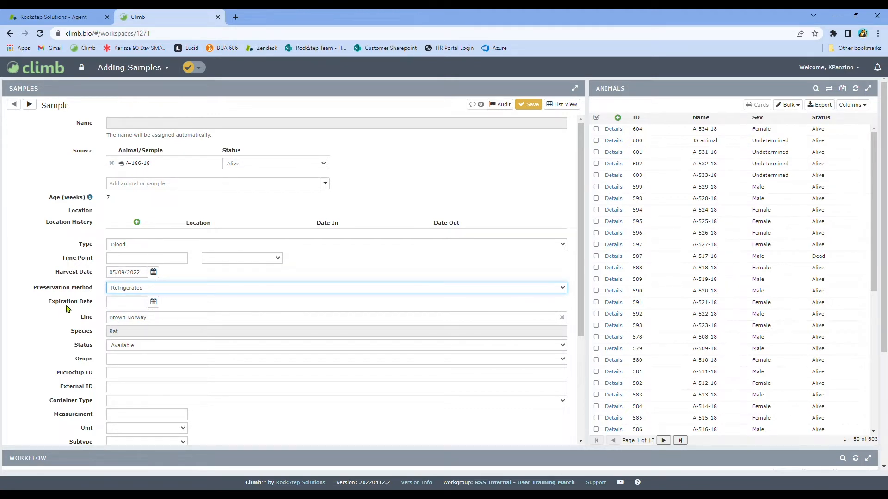
- Review the remaining sample fields, save the new sample and return to the sample list
scroll(67, 309, down, 1)
scroll(87, 317, down, 2)
scroll(86, 316, down, 1)
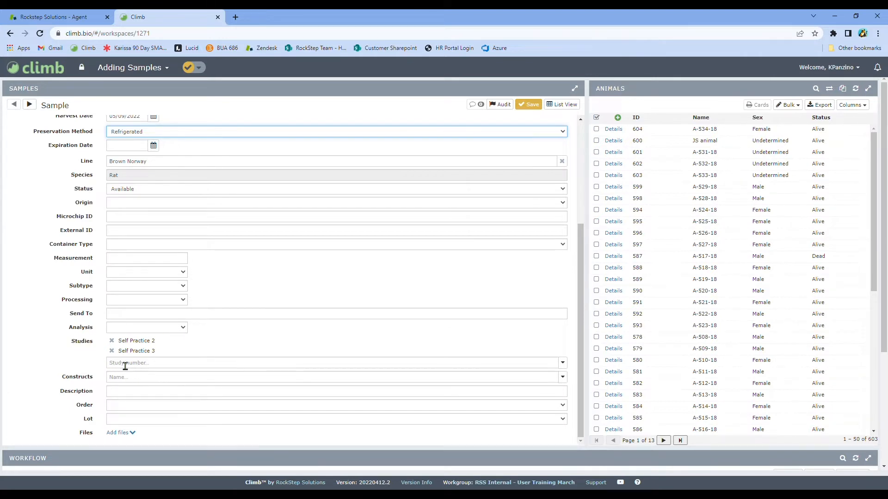
scroll(120, 360, up, 4)
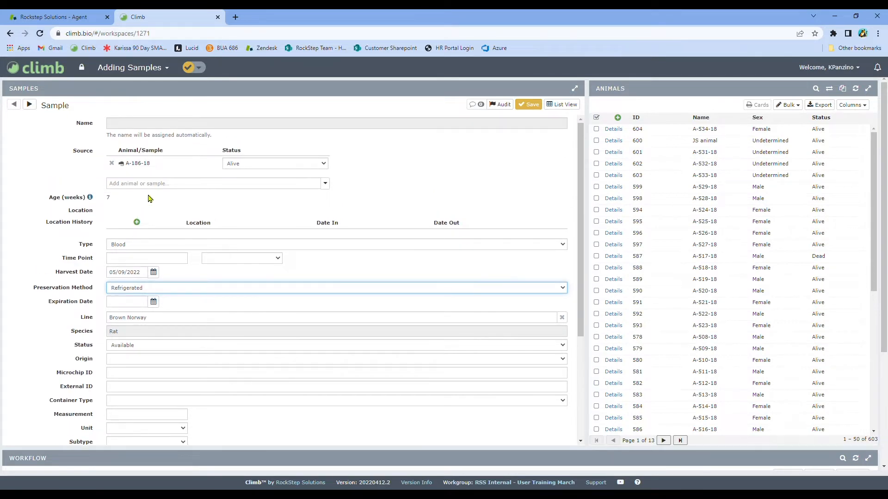
click(528, 104)
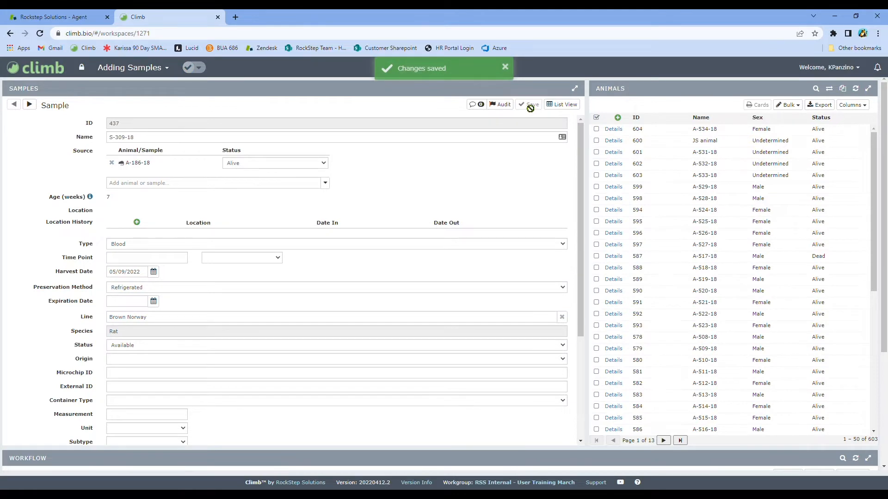
click(562, 105)
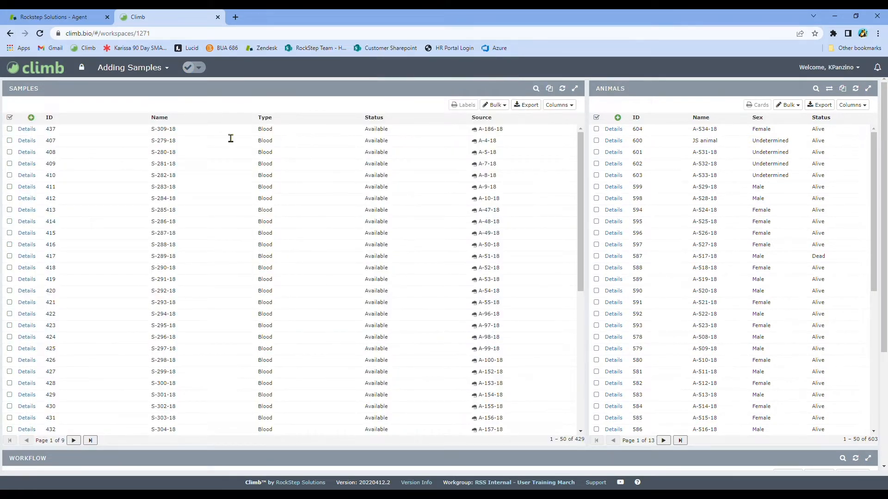
click(10, 130)
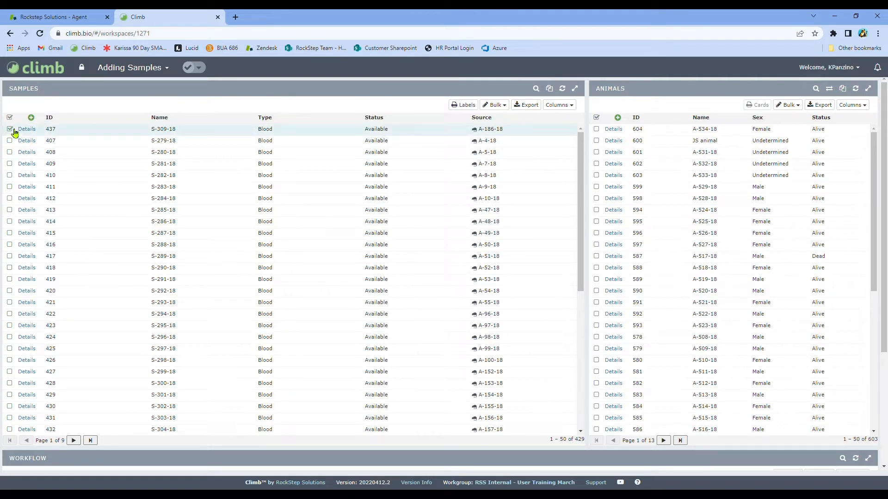
click(10, 130)
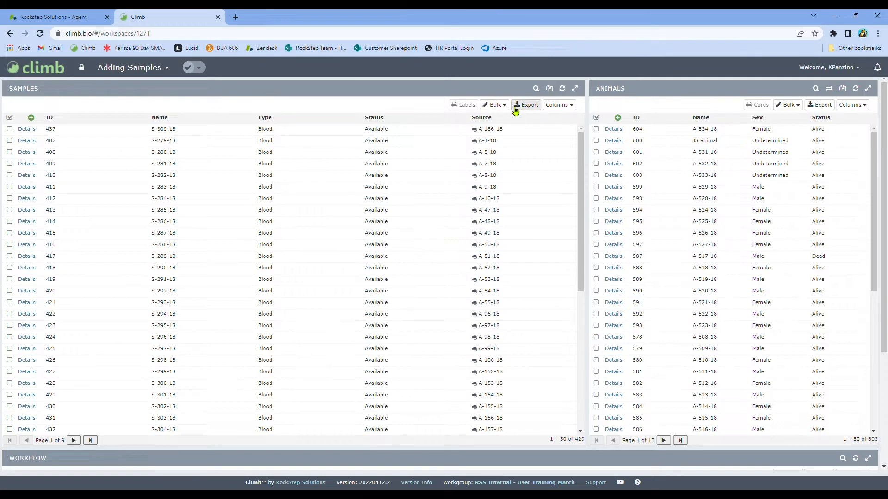
- Start a bulk addition of samples and assign the first ten listed animals, A-534-18 through A-526-18, as sources
click(495, 106)
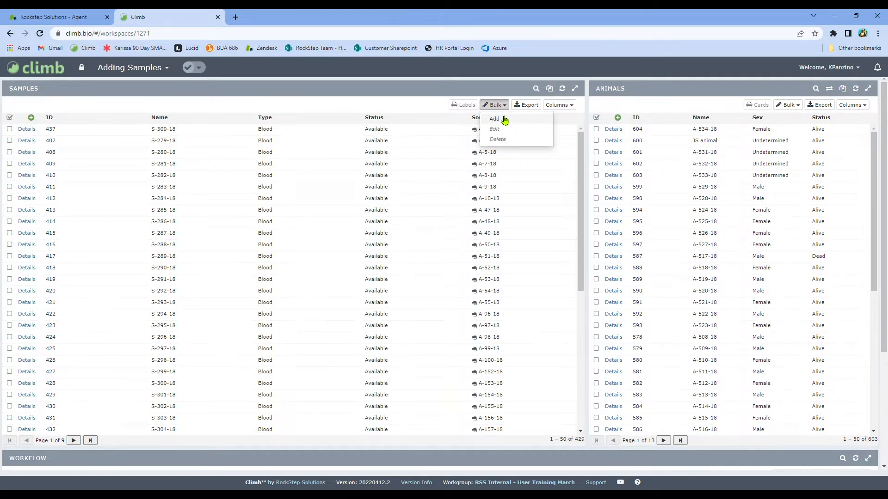
click(494, 119)
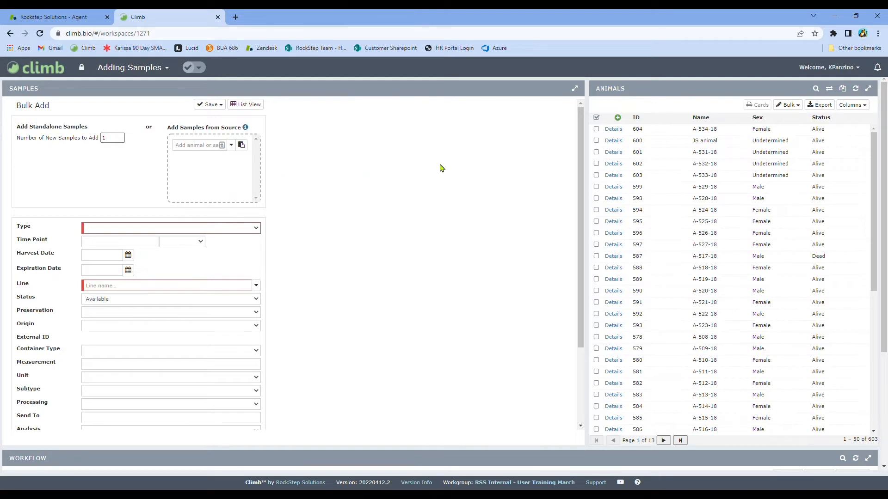
click(597, 129)
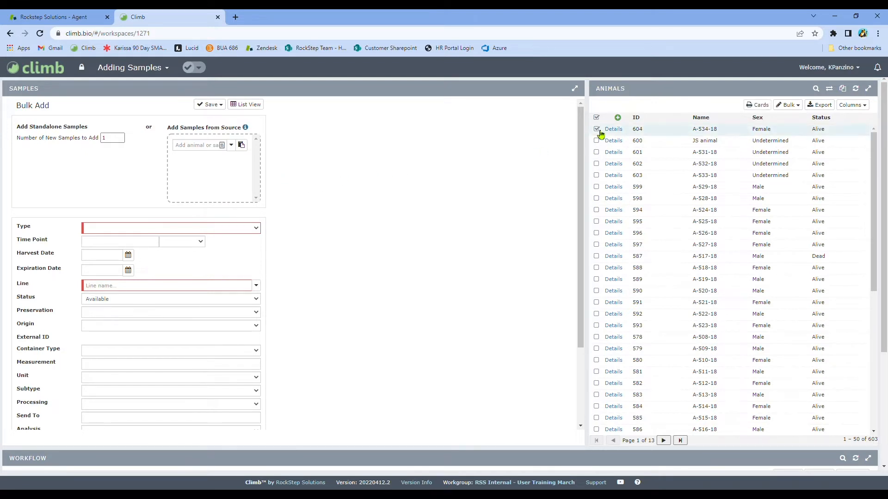
shift+click(598, 234)
drag(620, 234, 237, 167)
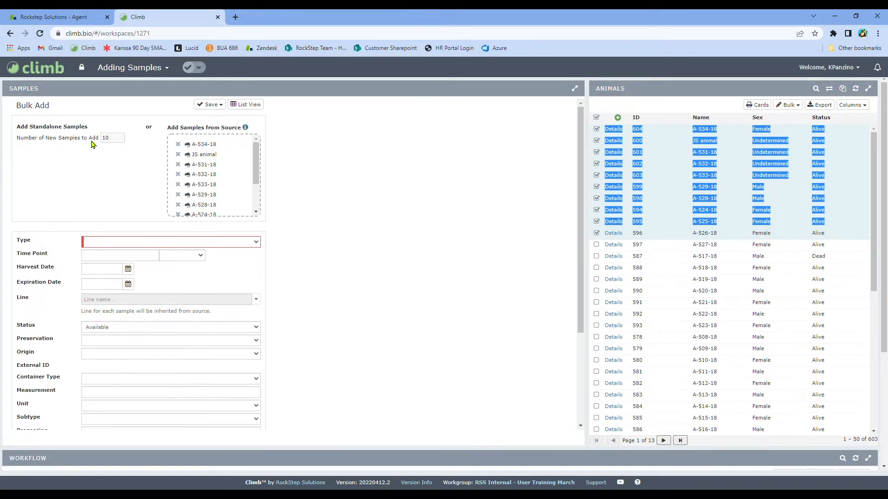
- Add existing sample S-1-18 to the bulk sources and review the source list
scroll(235, 181, down, 2)
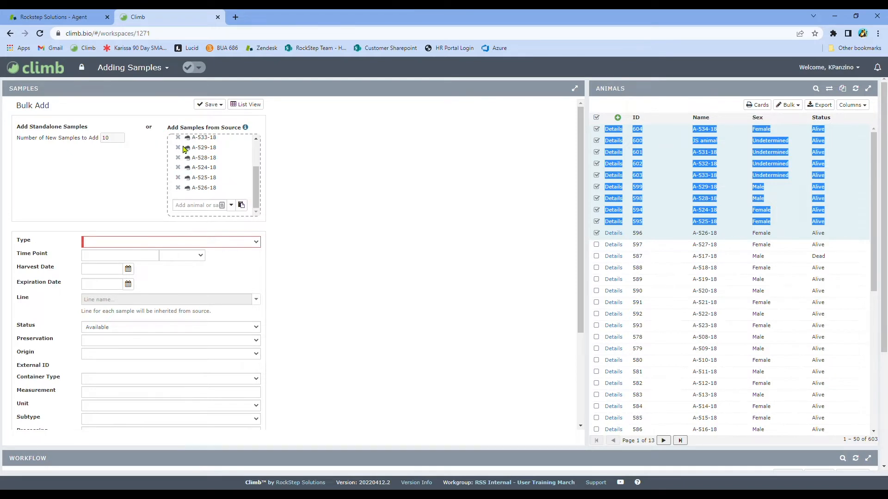
click(215, 211)
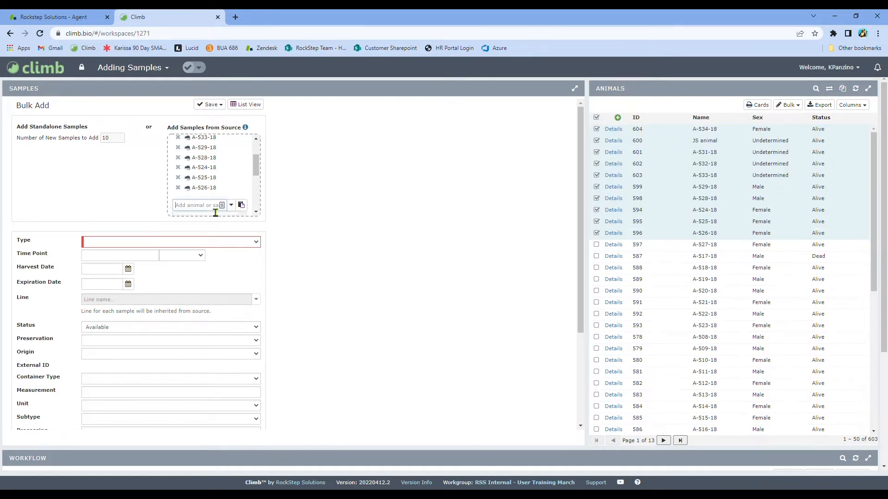
text(s-1)
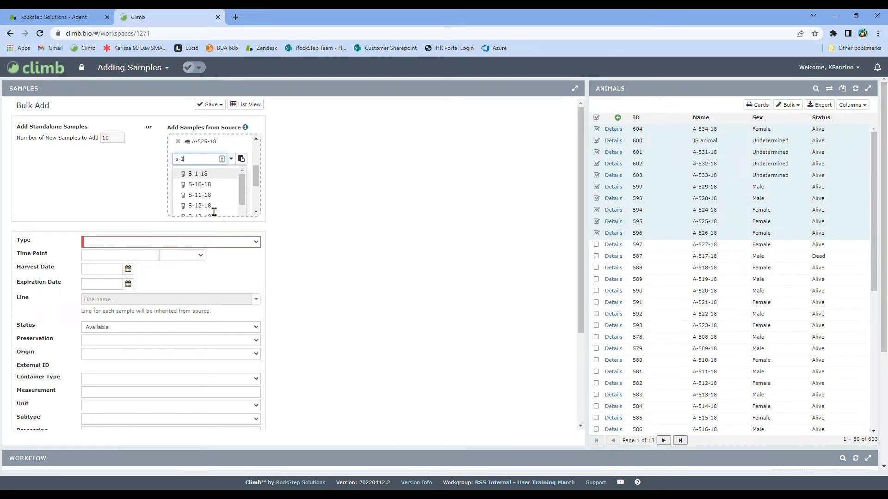
click(191, 181)
scroll(205, 192, up, 2)
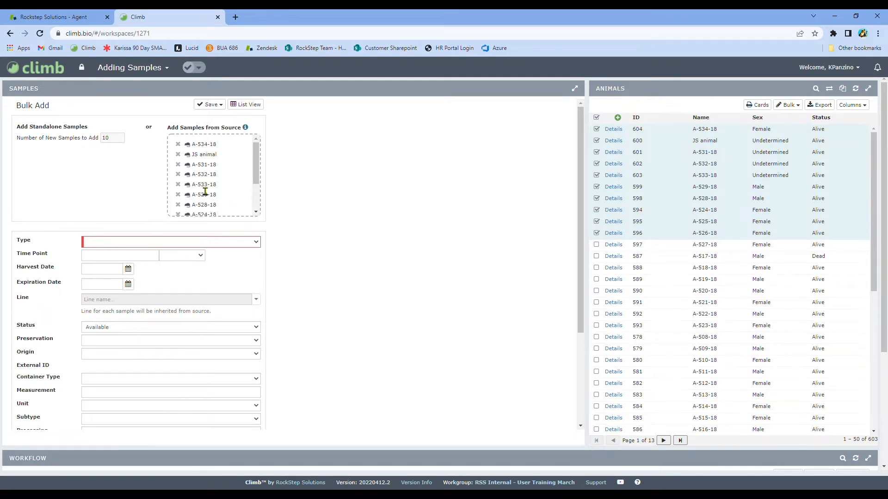
scroll(193, 164, down, 2)
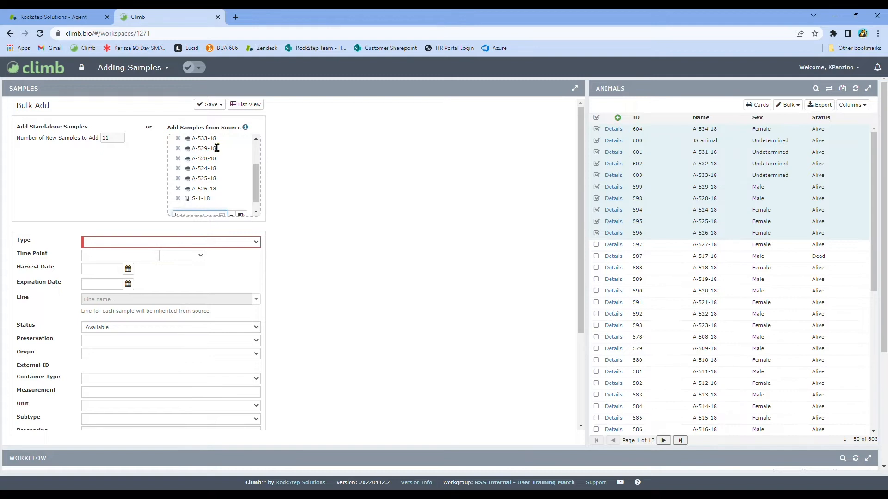
- Set the type of the bulk samples to Blood and open the records for individual editing with Edit and Save Records
click(219, 243)
click(156, 343)
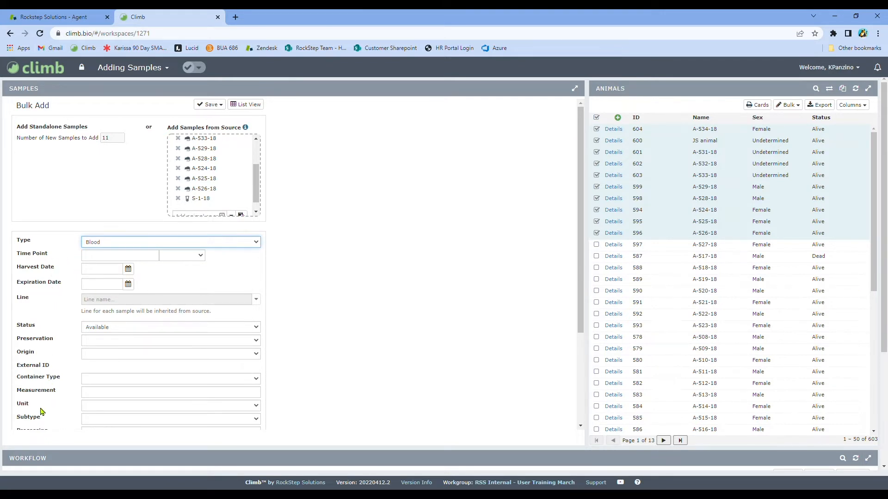
scroll(41, 412, down, 3)
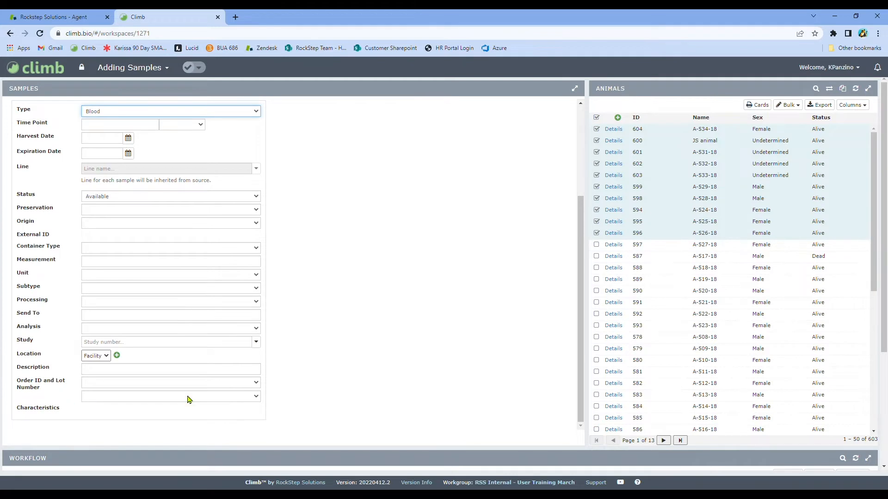
scroll(284, 319, up, 3)
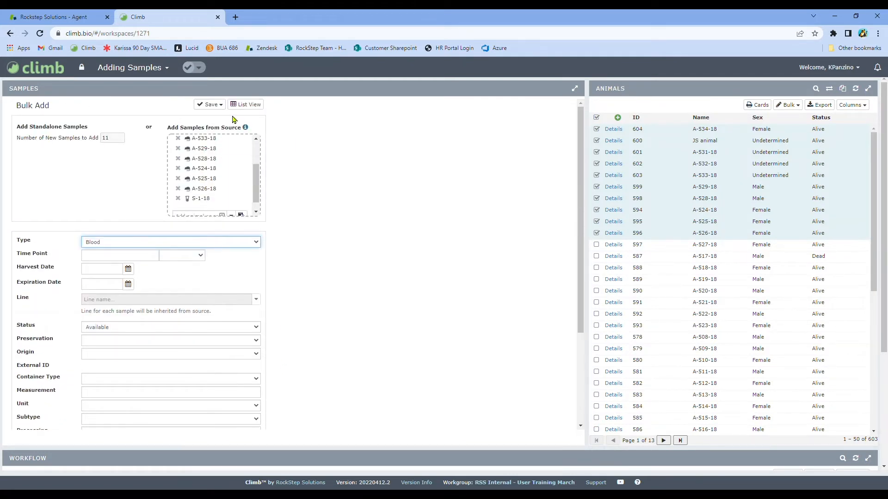
click(218, 106)
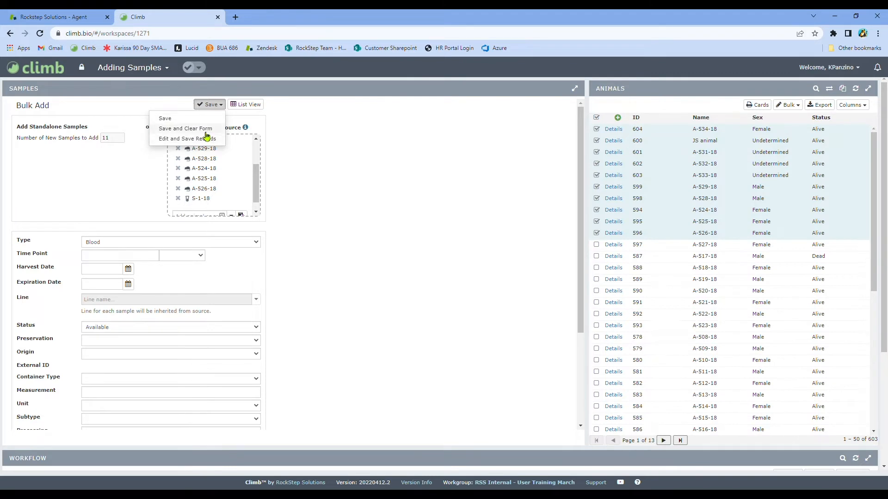
click(168, 139)
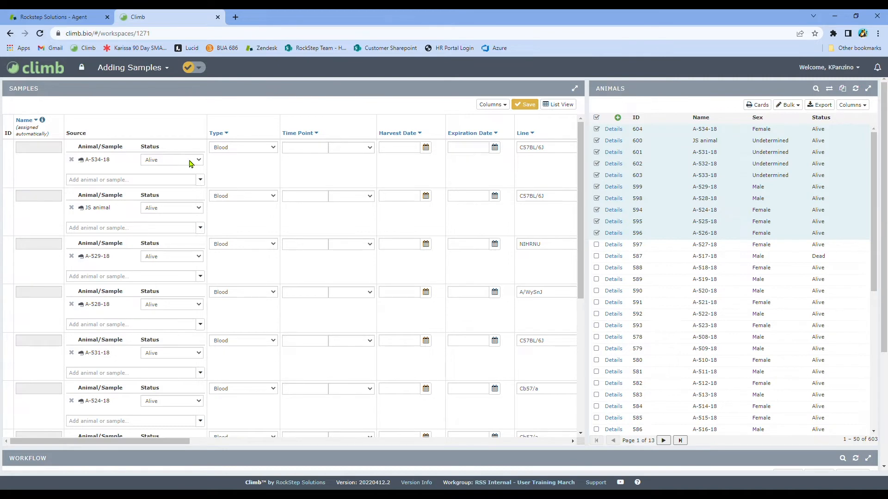
- For the first sample row, set source animal A-534-18's status to On Vacation and the sample type to Spinal Cord
click(185, 181)
click(452, 166)
click(244, 148)
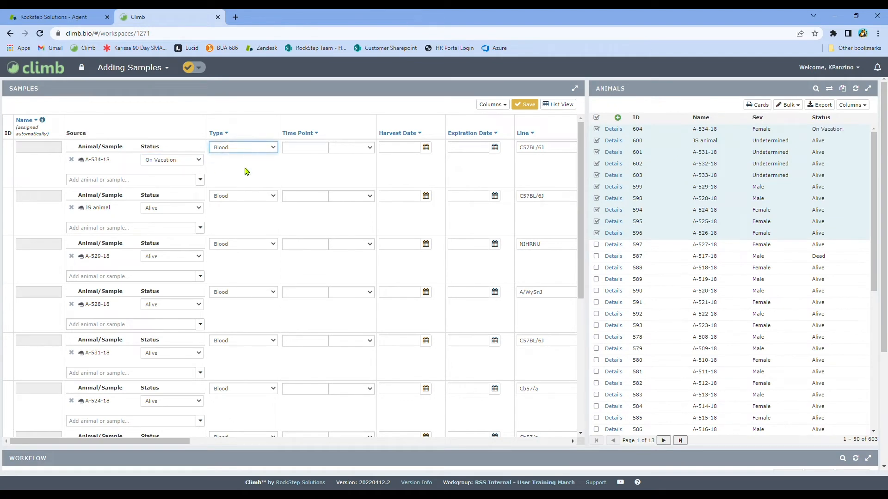
click(232, 227)
- Check the remaining columns of the bulk samples, save the records and return to the sample list
drag(129, 438, 534, 456)
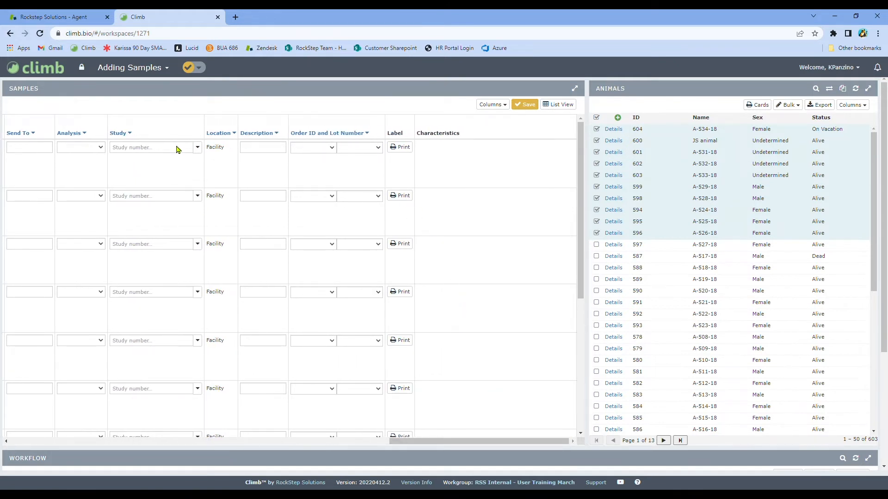
click(522, 105)
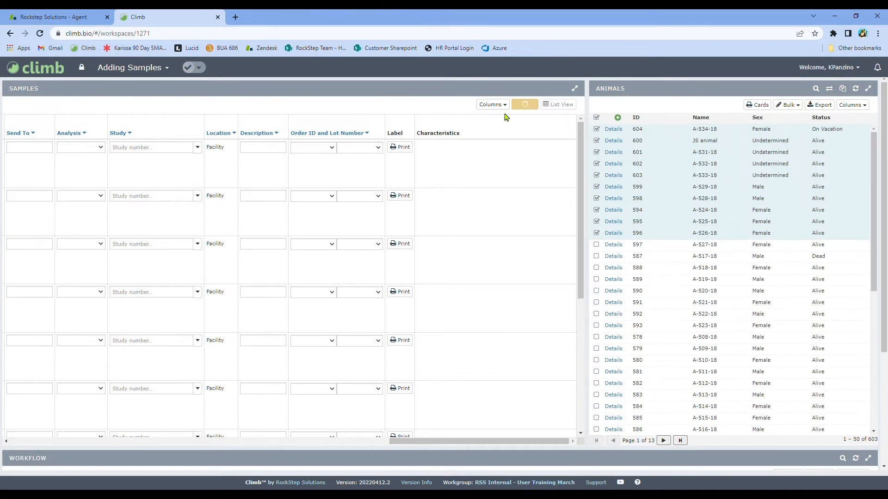
click(559, 105)
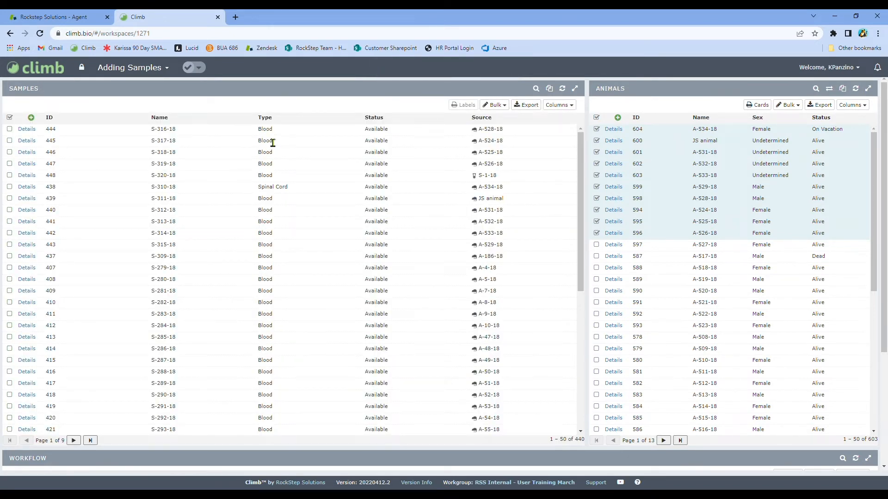
- Select the five samples S-316-18 through S-320-18 in the sample list
click(9, 129)
click(10, 141)
click(9, 152)
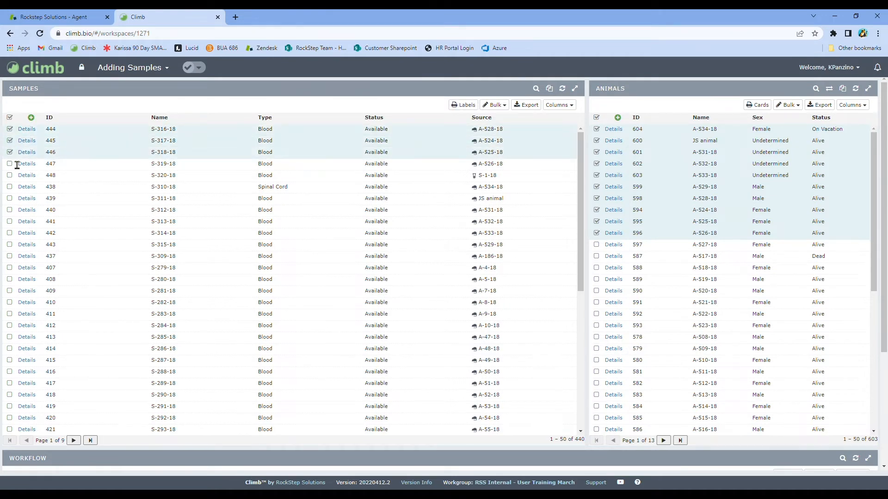
click(10, 164)
click(10, 176)
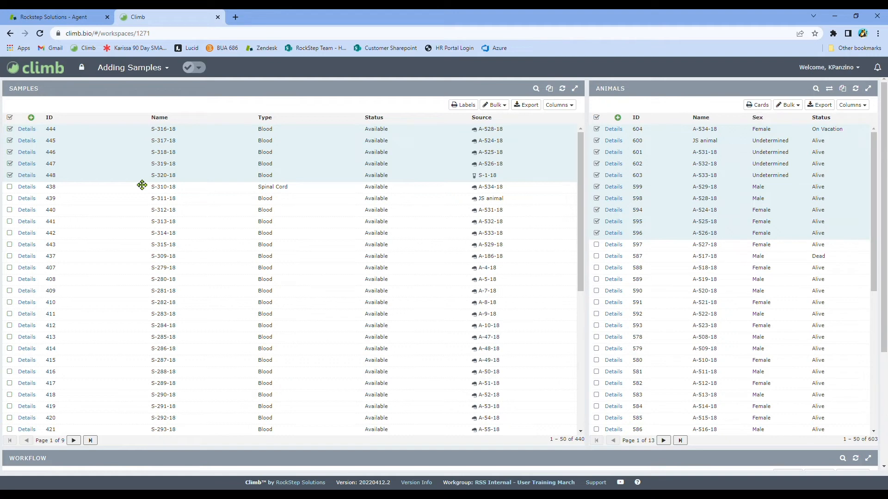
- Expand the Workflow facet and open the details of the not-started Whole Blood Collection-S task group for bulk data entry
scroll(143, 203, down, 2)
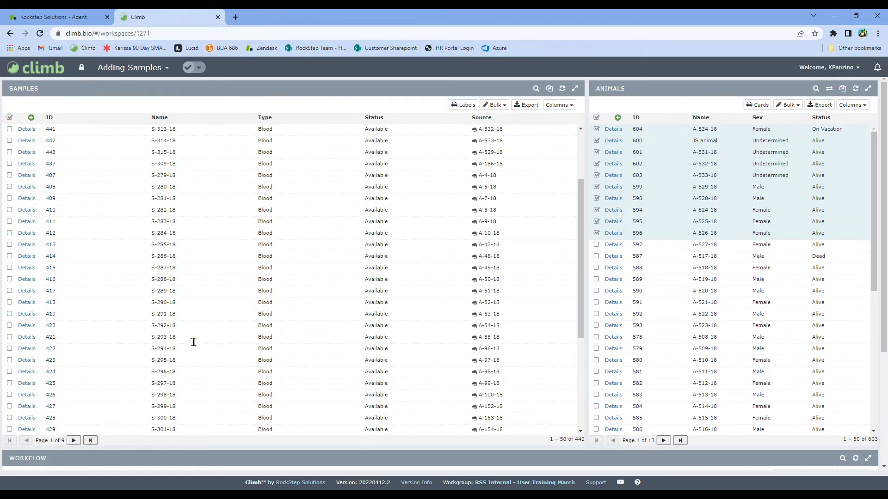
click(286, 458)
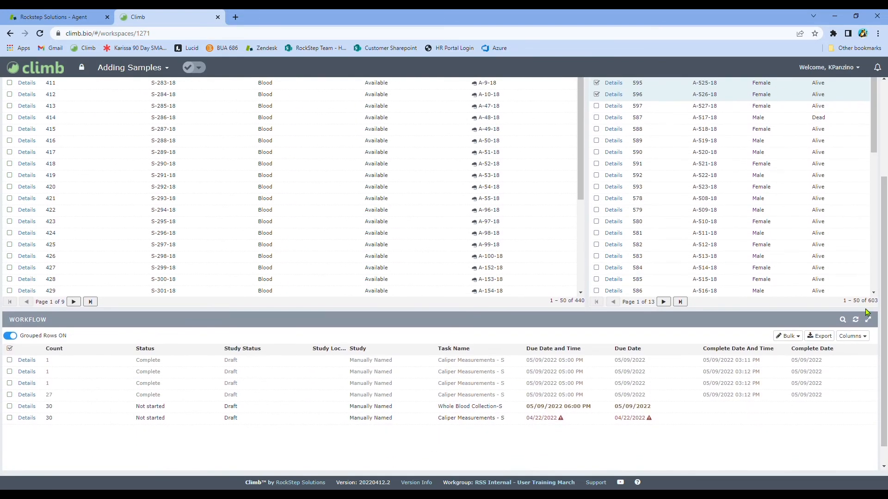
click(868, 320)
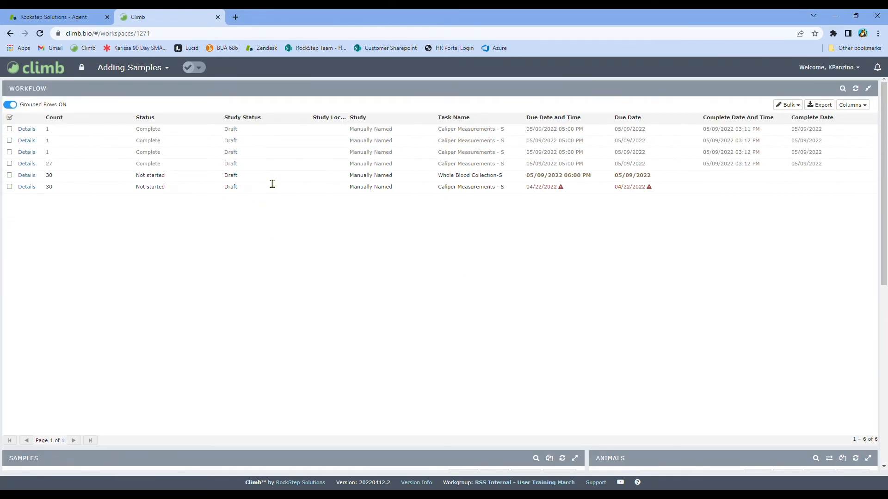
click(10, 175)
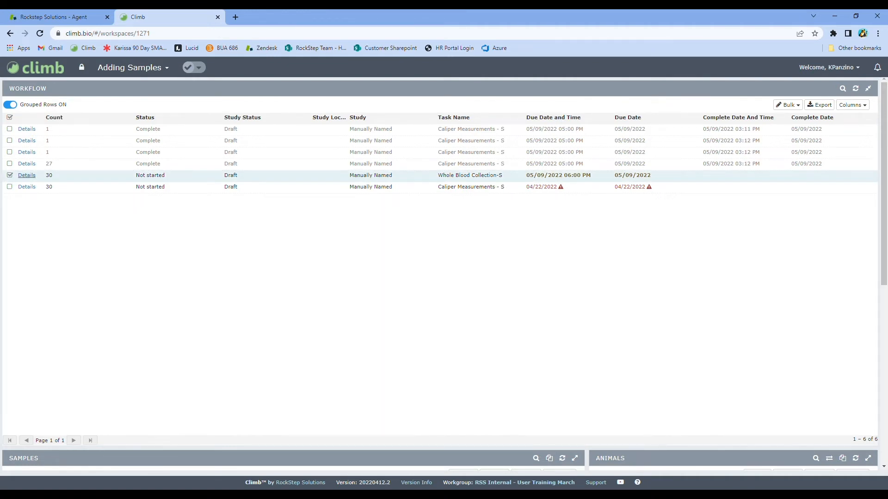
click(28, 176)
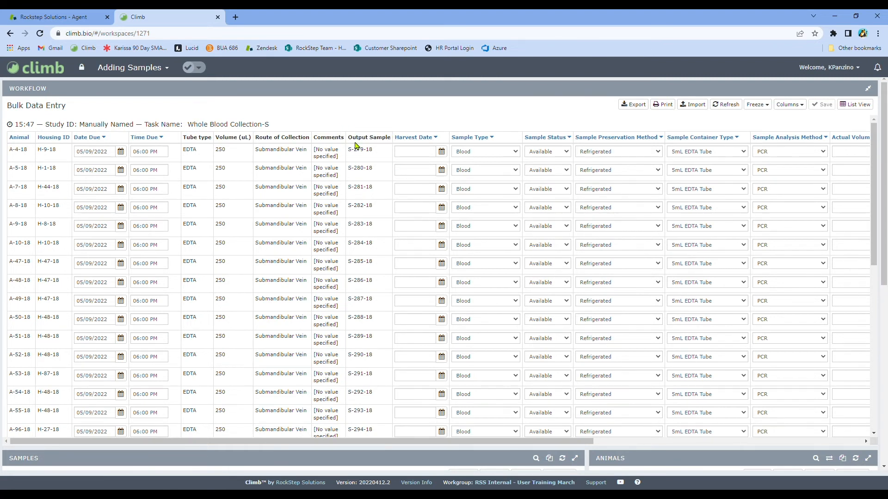
- Set the harvest date of all output samples to 05/09/2022 and the sample type for animal A-4-18 to Spinal Cord
drag(352, 141, 395, 143)
click(382, 154)
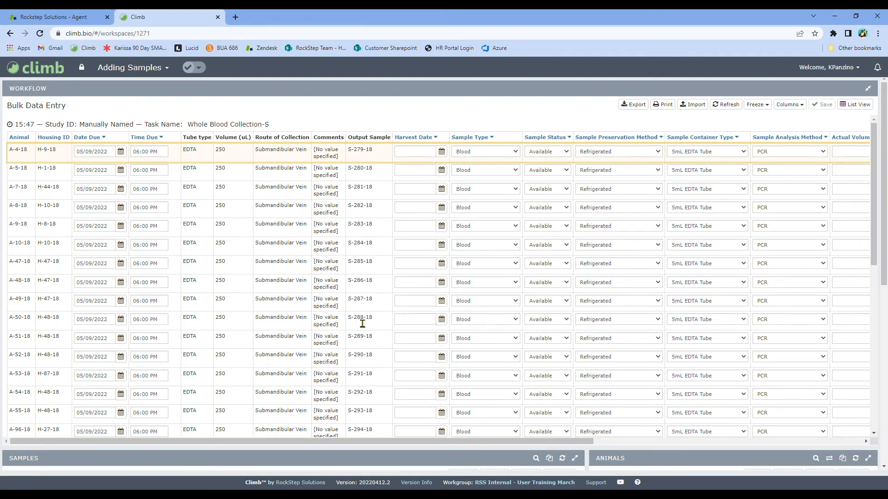
click(437, 137)
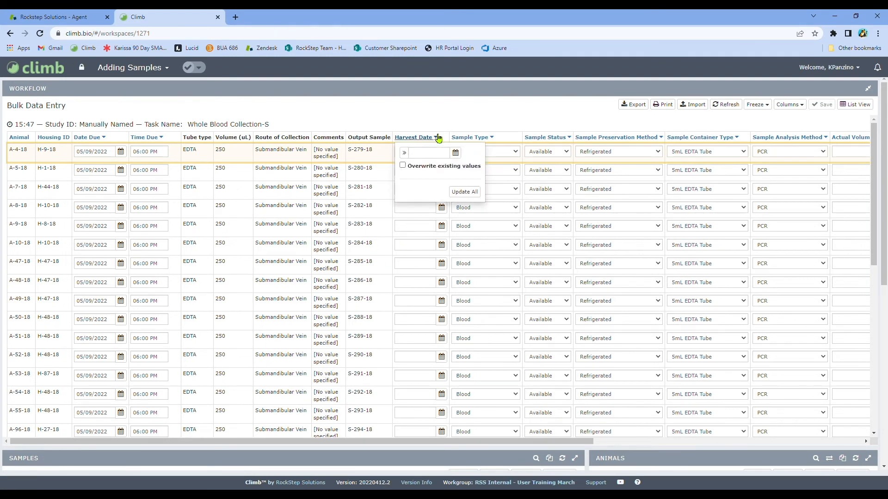
click(455, 152)
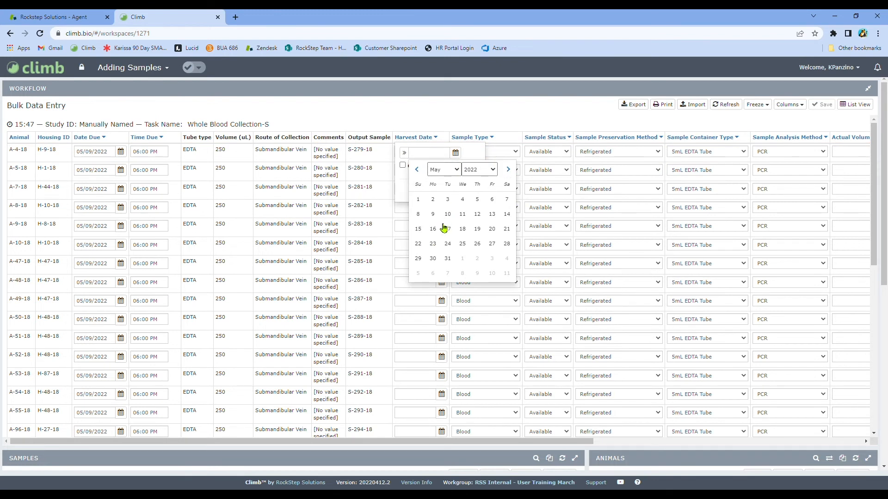
click(433, 215)
click(456, 193)
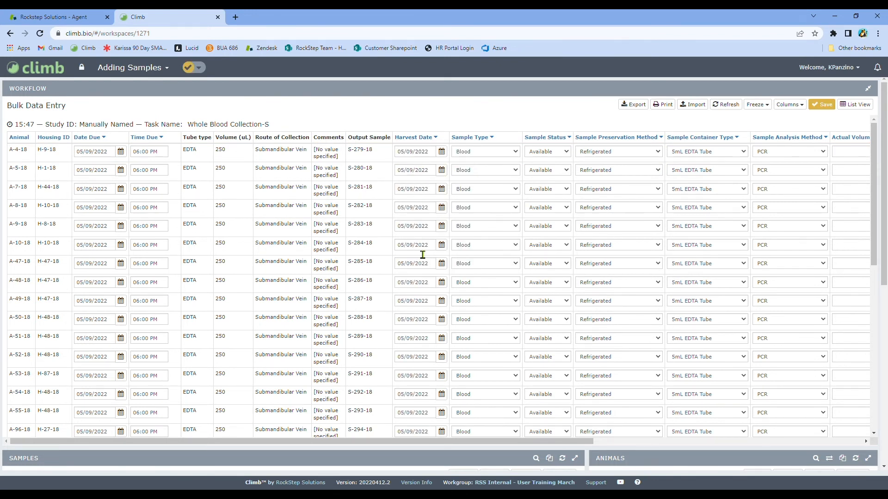
click(482, 153)
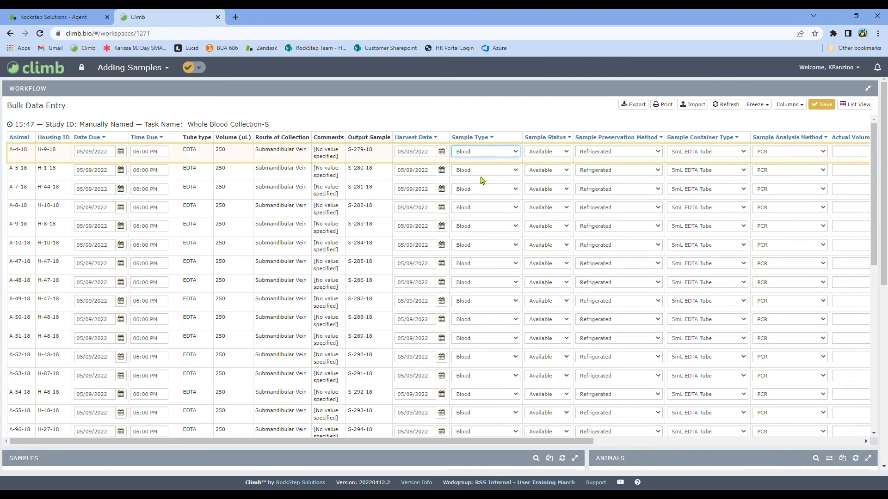
click(477, 238)
- Mark all Whole Blood Collection-S task rows as complete, save the changes and return to the workflow list
drag(554, 442, 862, 383)
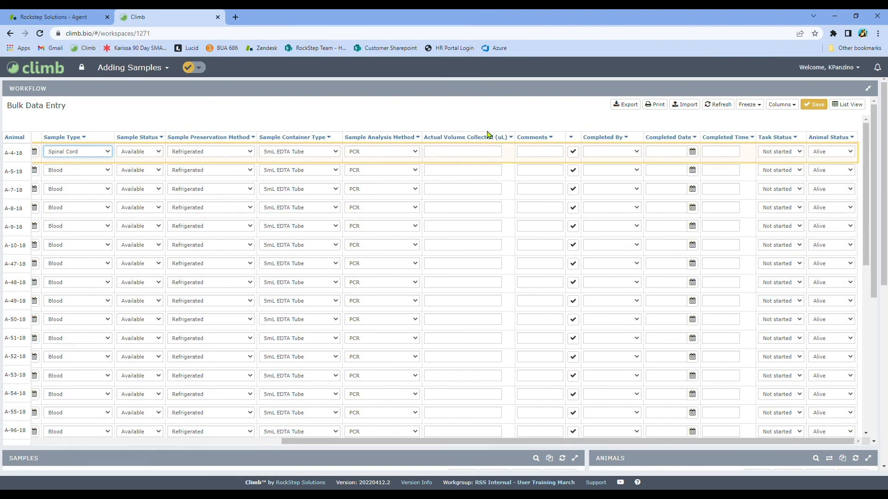
click(572, 139)
click(637, 187)
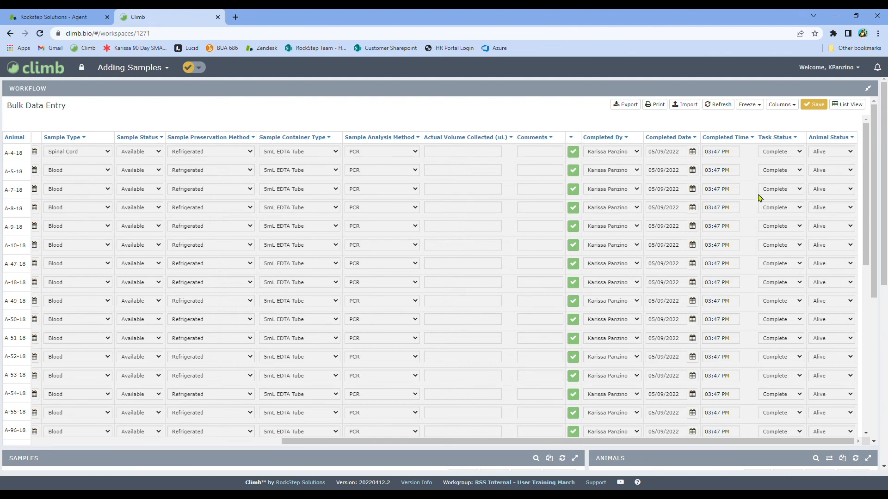
click(815, 105)
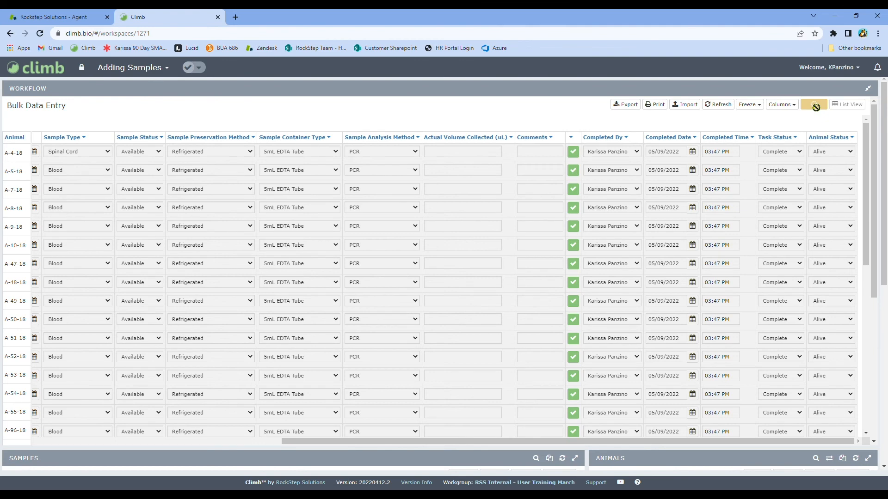
click(842, 106)
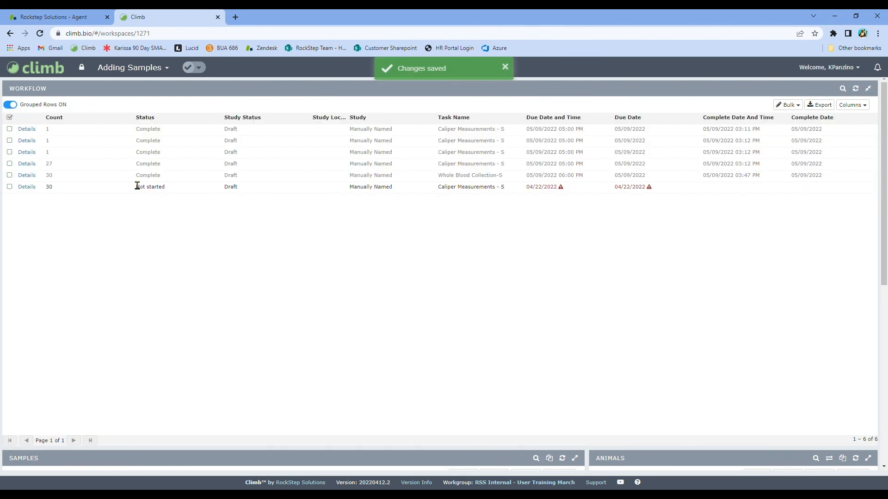
- Select the completed Whole Blood Collection-S task group and open the Contact Support form
click(13, 177)
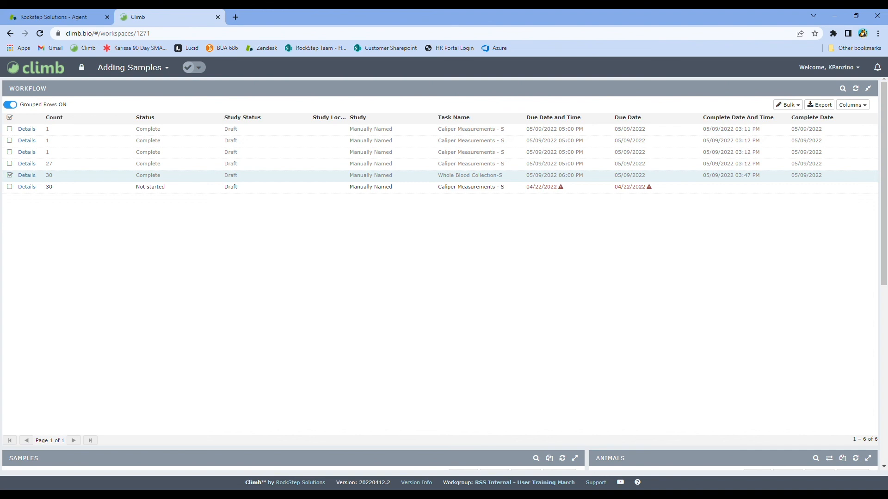
click(603, 485)
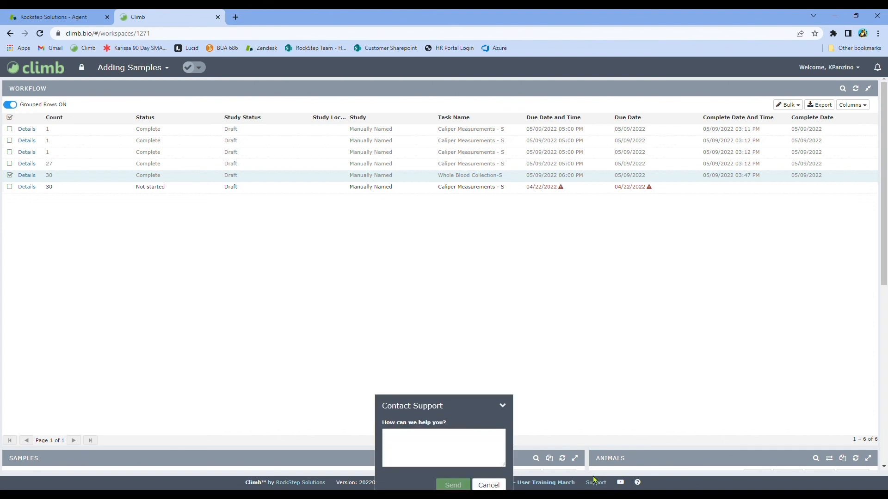